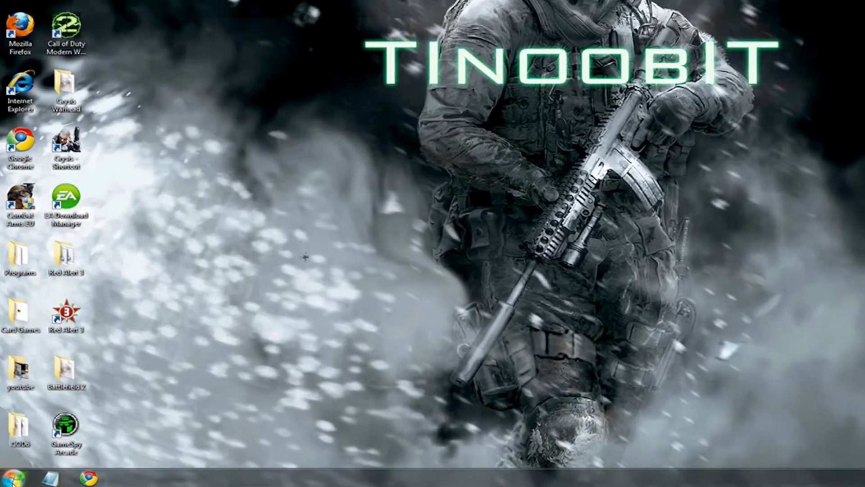
Step: Go to Install display languages under Clock, Language, and Region and launch Windows Update
{"action": "left_click", "coordinate": [12, 478]}
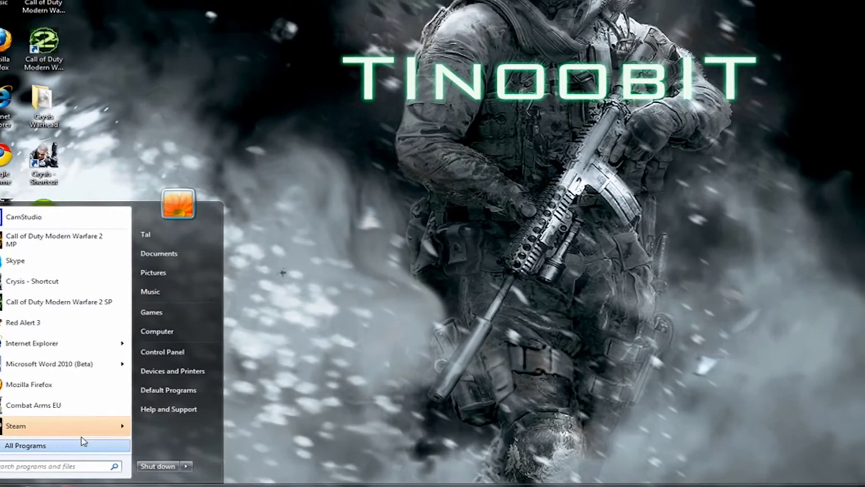
{"action": "left_click", "coordinate": [162, 352]}
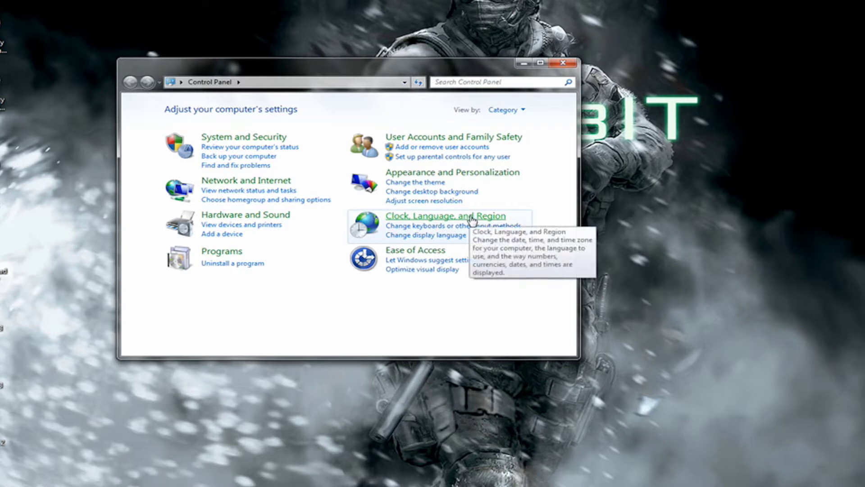
{"action": "left_click", "coordinate": [472, 217]}
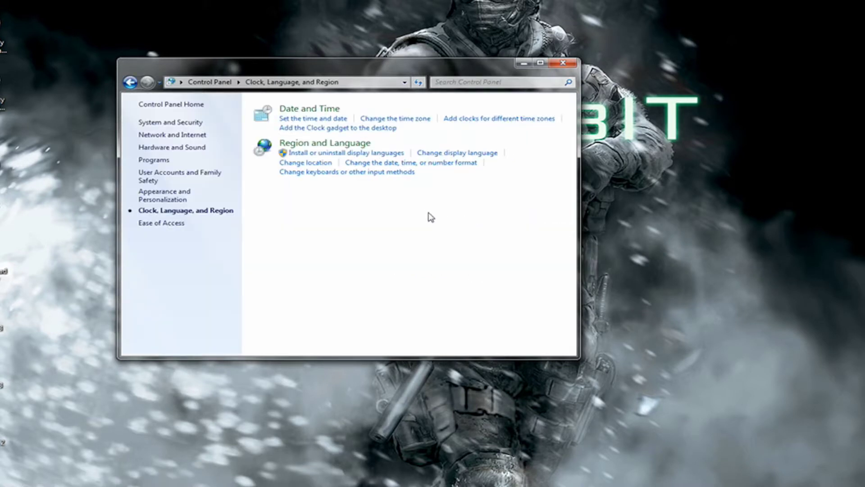
{"action": "left_click", "coordinate": [346, 155]}
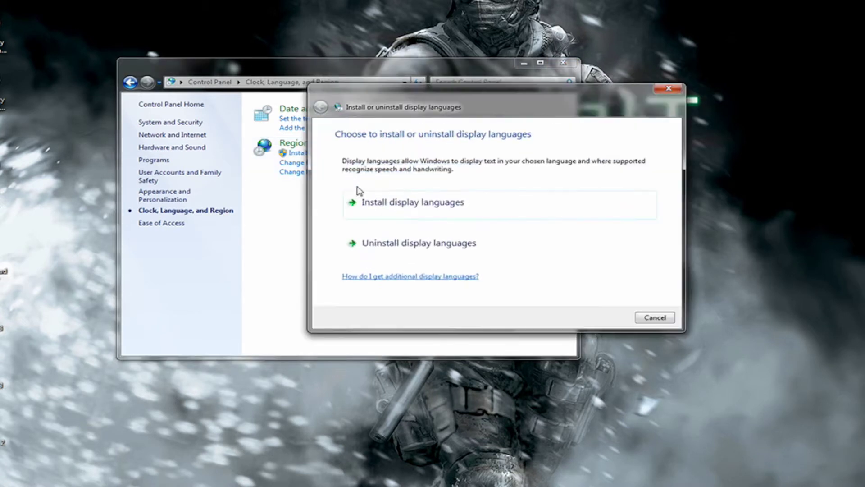
{"action": "left_click", "coordinate": [386, 213]}
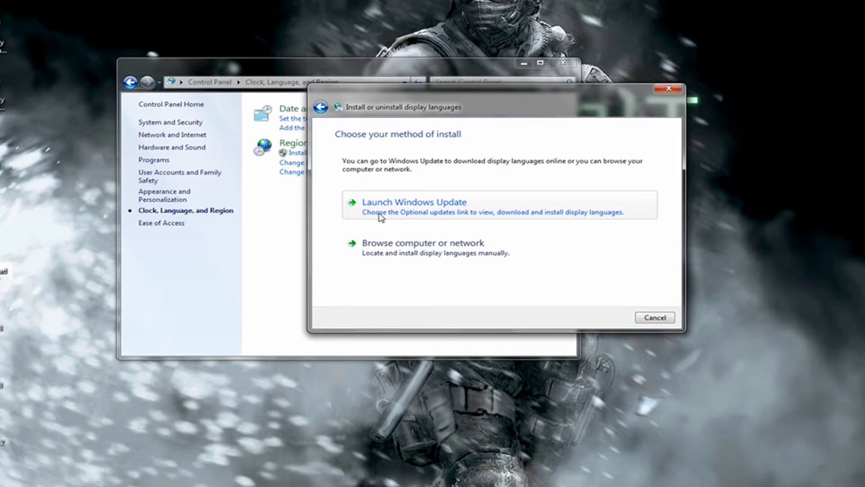
{"action": "left_click", "coordinate": [383, 213]}
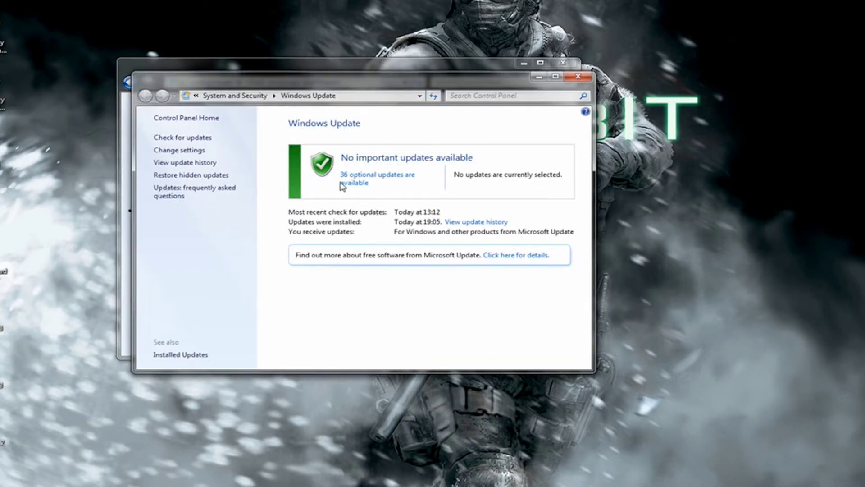
Step: Tick the German Language Pack among the 36 optional updates and install it
{"action": "left_click", "coordinate": [377, 180]}
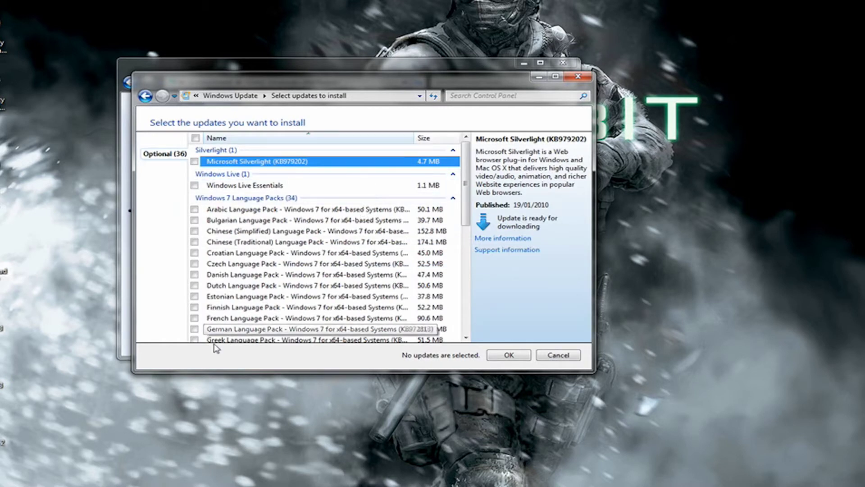
{"action": "left_click", "coordinate": [194, 329]}
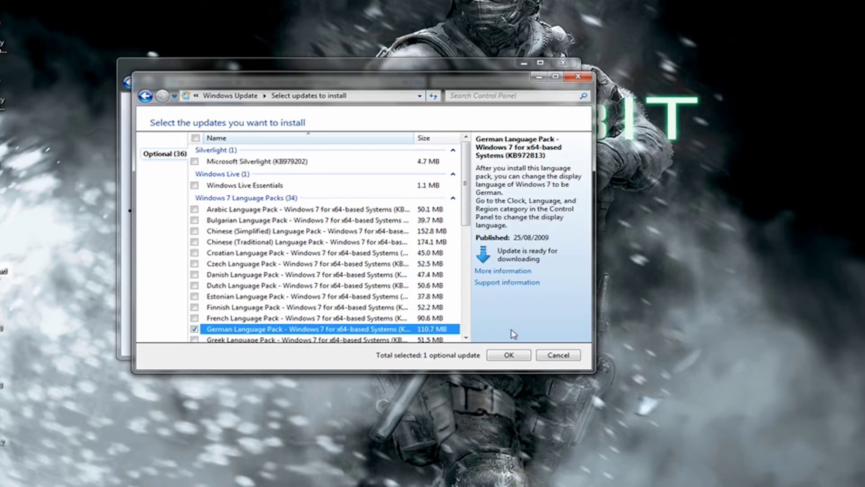
{"action": "left_click", "coordinate": [513, 354]}
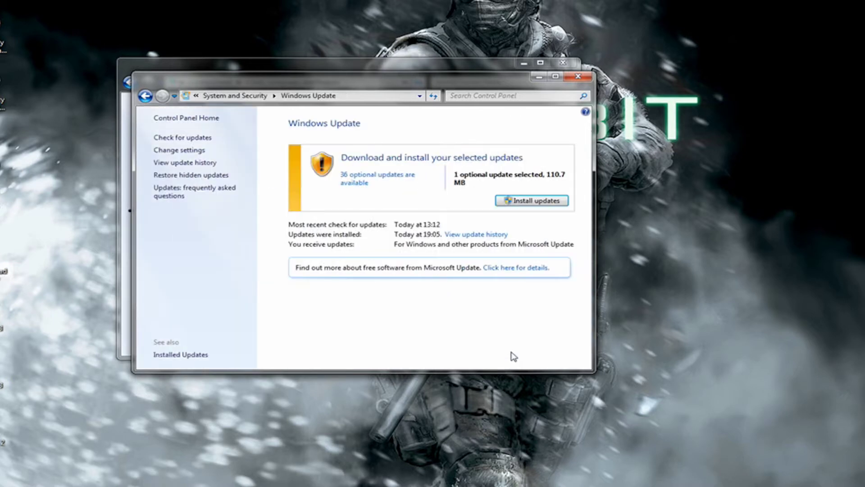
{"action": "left_click", "coordinate": [534, 202]}
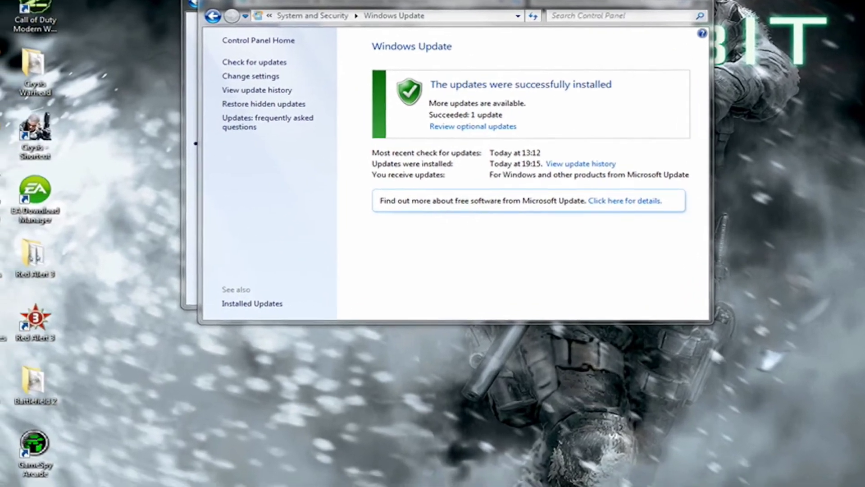
{"action": "key", "text": "super"}
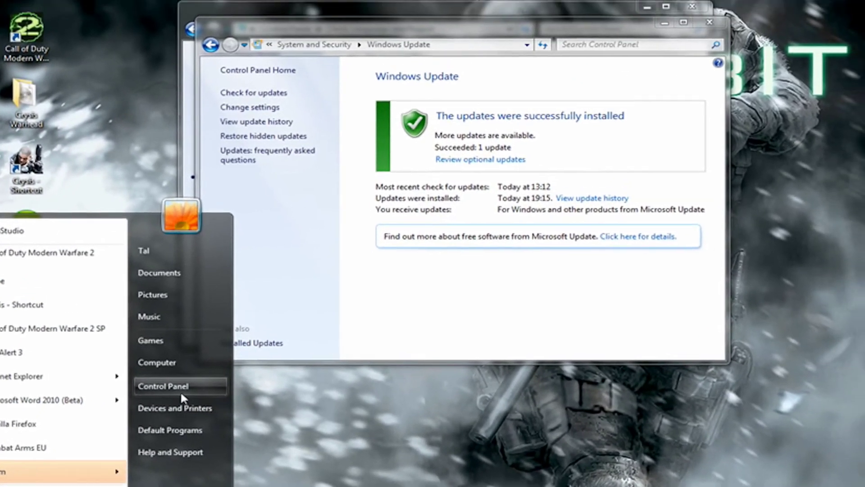
Step: Choose Deutsch under Change display language and apply it
{"action": "left_click", "coordinate": [196, 347]}
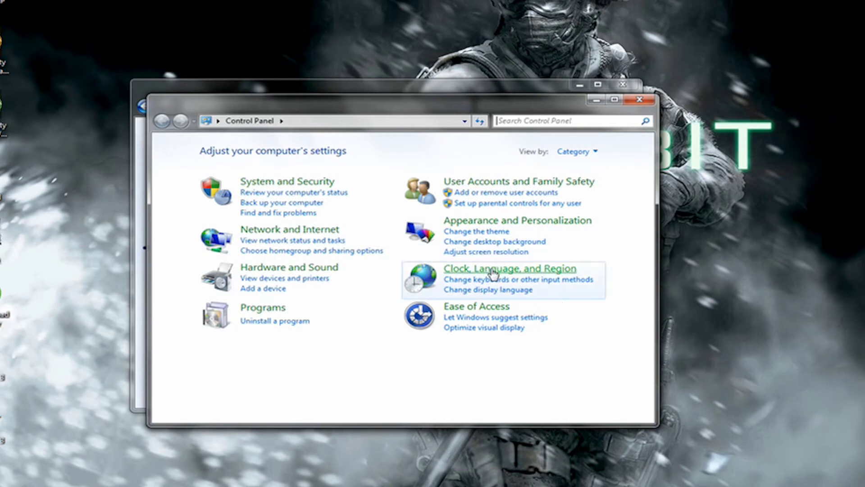
{"action": "left_click", "coordinate": [492, 269]}
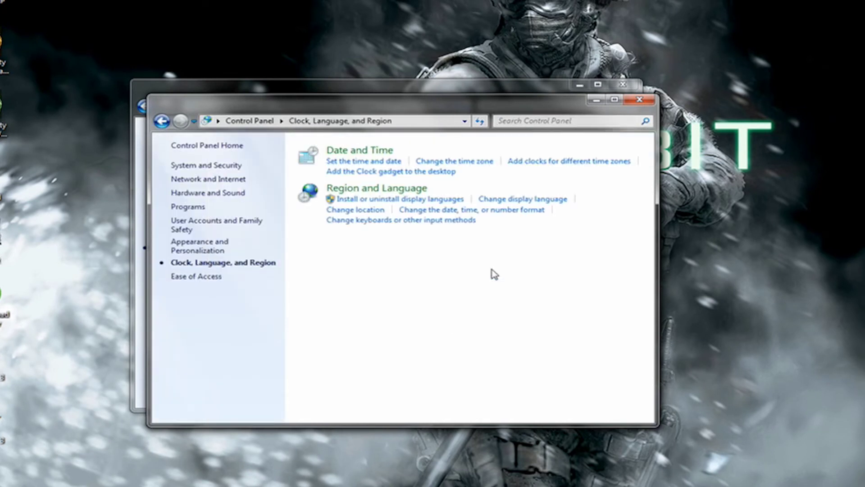
{"action": "left_click", "coordinate": [531, 201]}
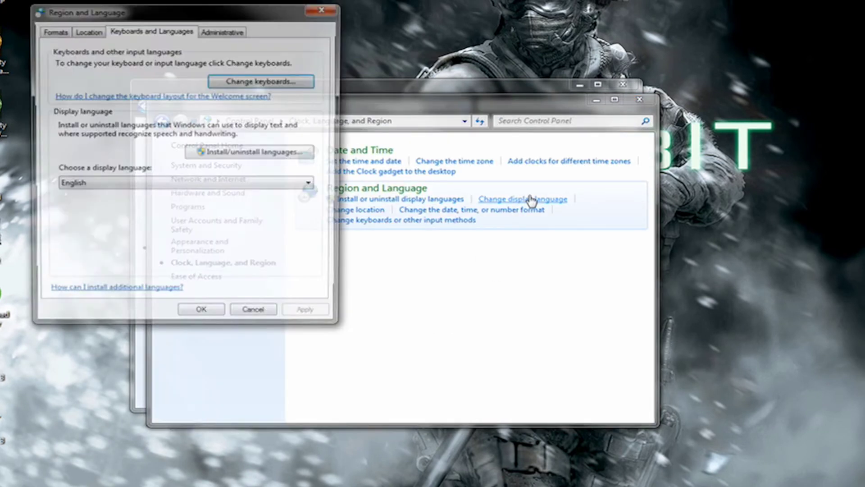
{"action": "left_click", "coordinate": [313, 190]}
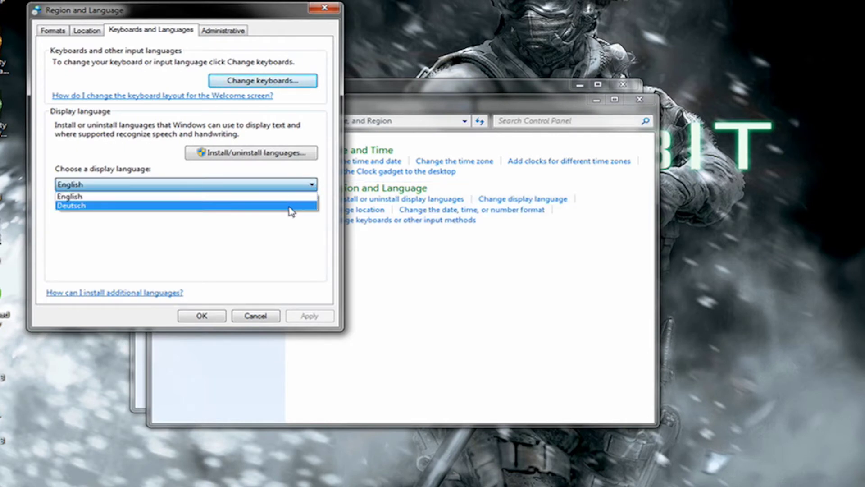
{"action": "left_click", "coordinate": [291, 206]}
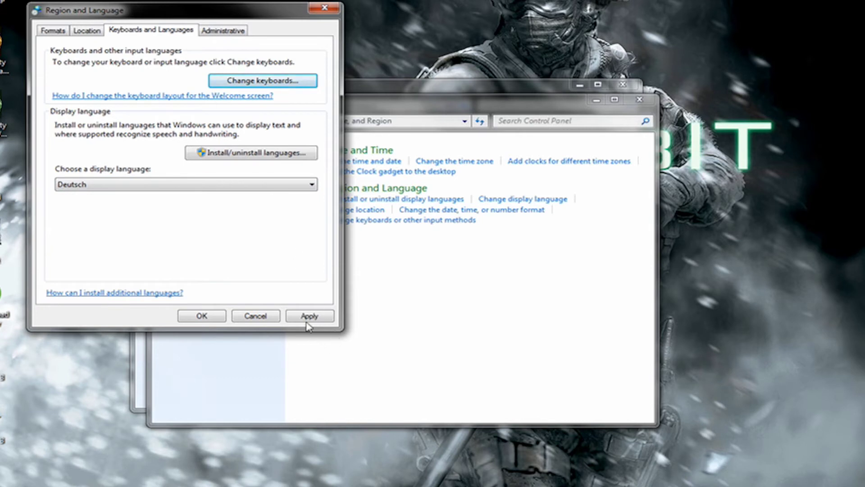
{"action": "left_click", "coordinate": [310, 317]}
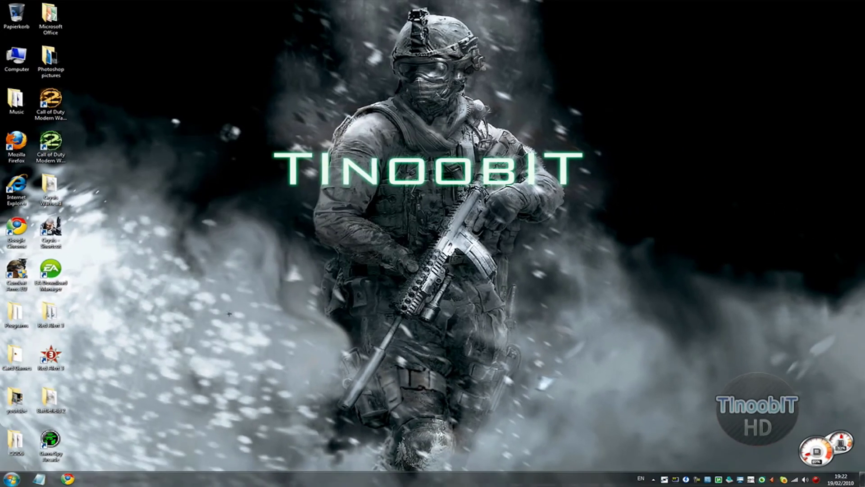
Step: Open Systemsteuerung from the Start menu, now shown in German
{"action": "left_click", "coordinate": [12, 479]}
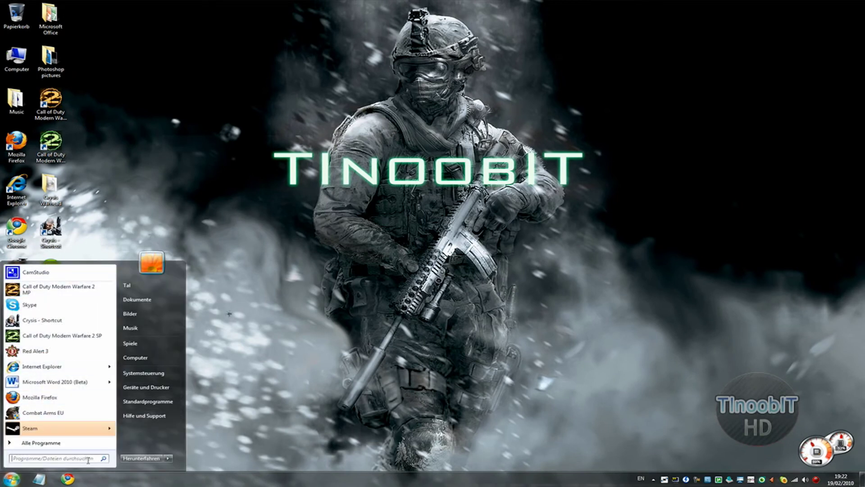
{"action": "left_click", "coordinate": [229, 313]}
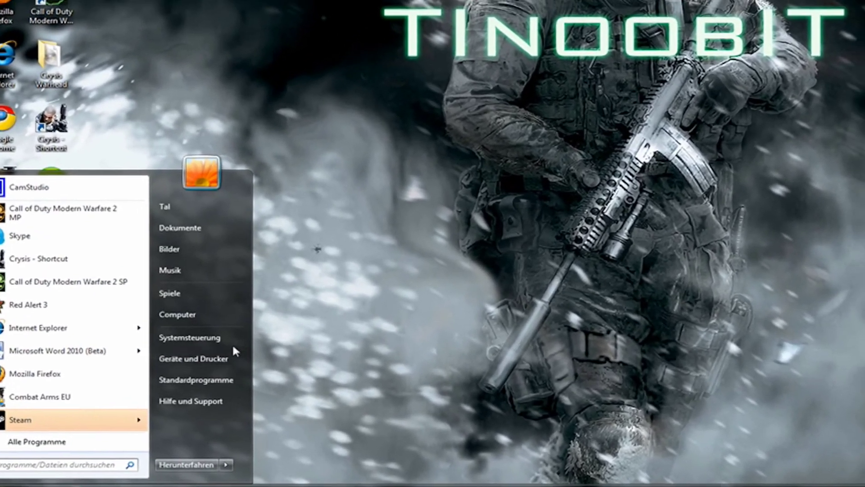
{"action": "left_click", "coordinate": [232, 338]}
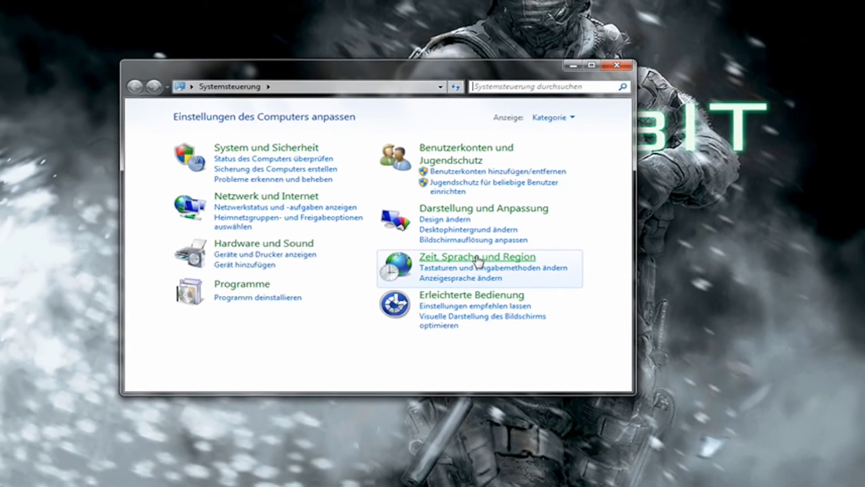
Step: Choose English under Anzeigesprache ändern, apply it with Übernehmen, and log off
{"action": "left_click", "coordinate": [473, 223]}
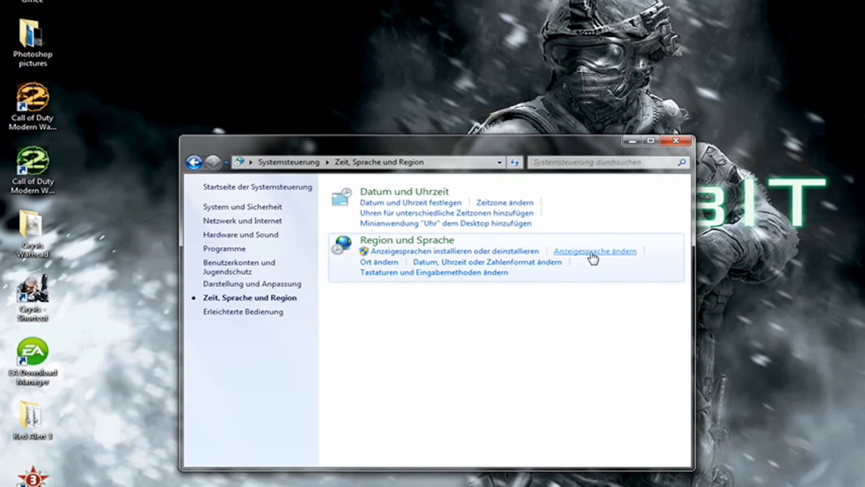
{"action": "left_click", "coordinate": [579, 233]}
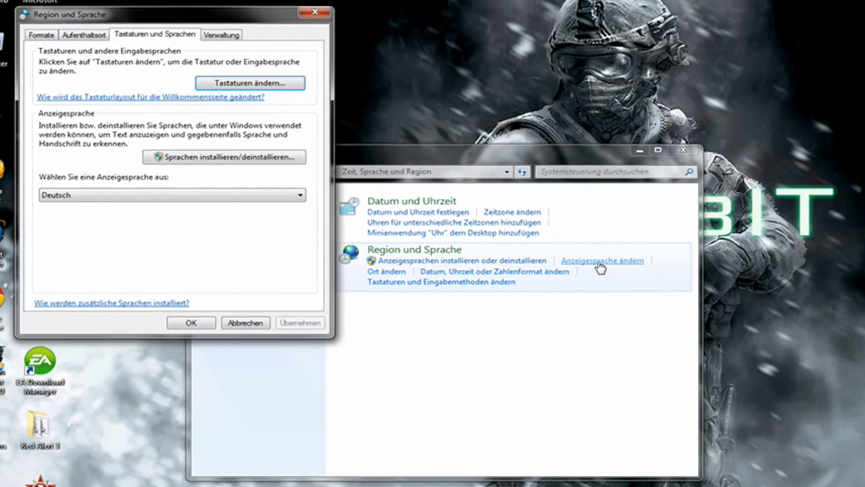
{"action": "left_click", "coordinate": [277, 198]}
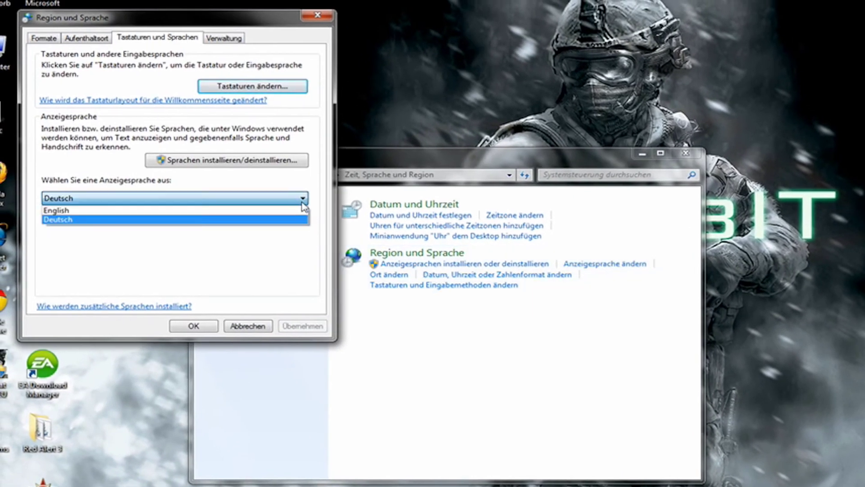
{"action": "left_click", "coordinate": [271, 219]}
{"action": "left_click", "coordinate": [277, 197]}
{"action": "left_click", "coordinate": [249, 211]}
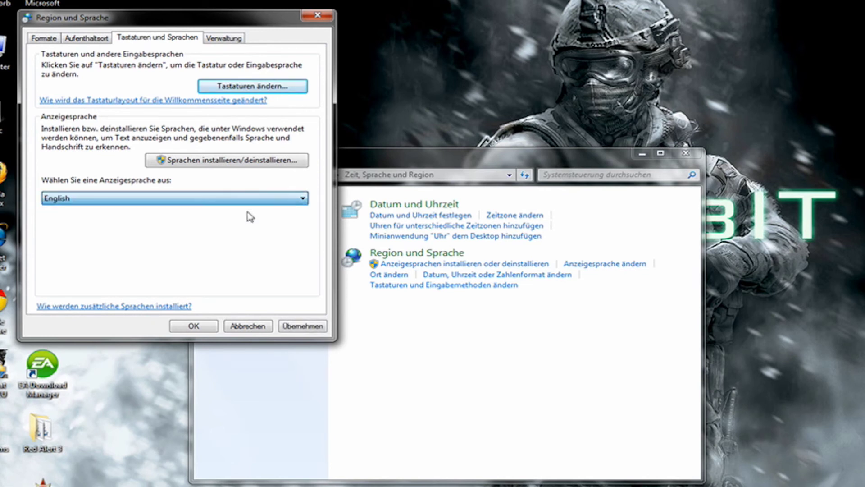
{"action": "left_click", "coordinate": [298, 327]}
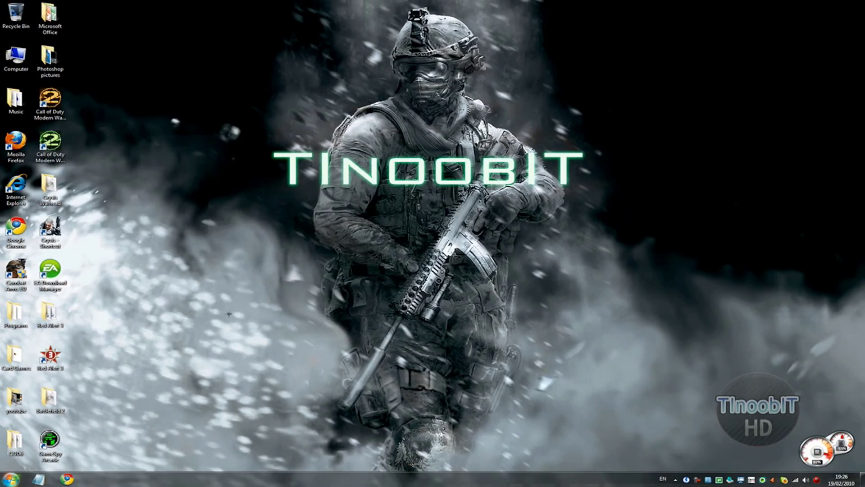
{"action": "left_click", "coordinate": [11, 479]}
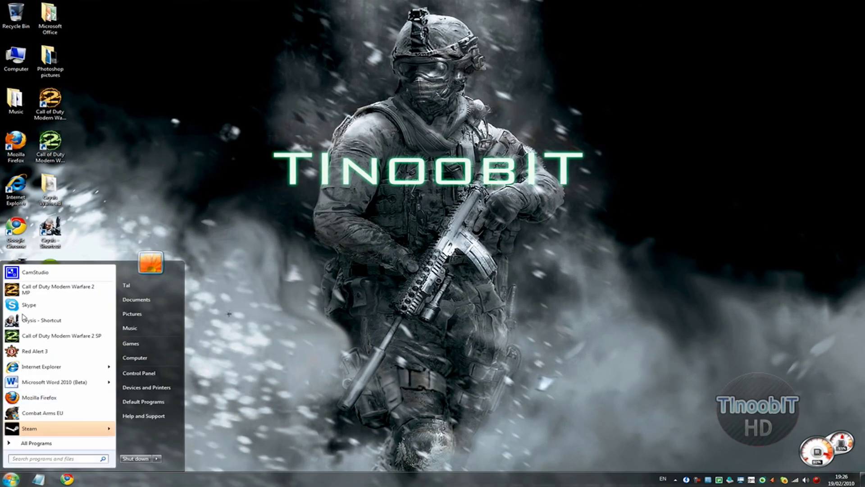